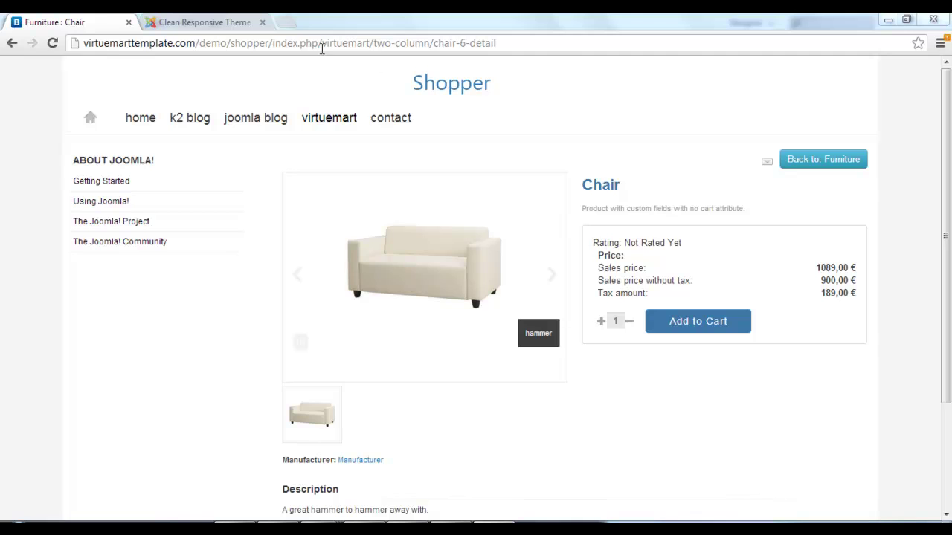
- Go from the admin tab to Components > VirtueMart and open its Custom Fields list
left_click(194, 19)
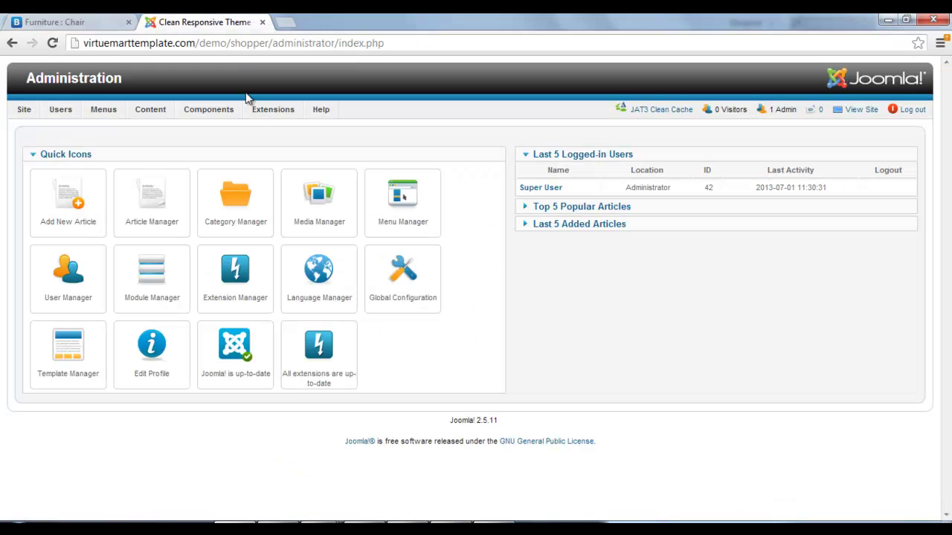
mouse_move(208, 109)
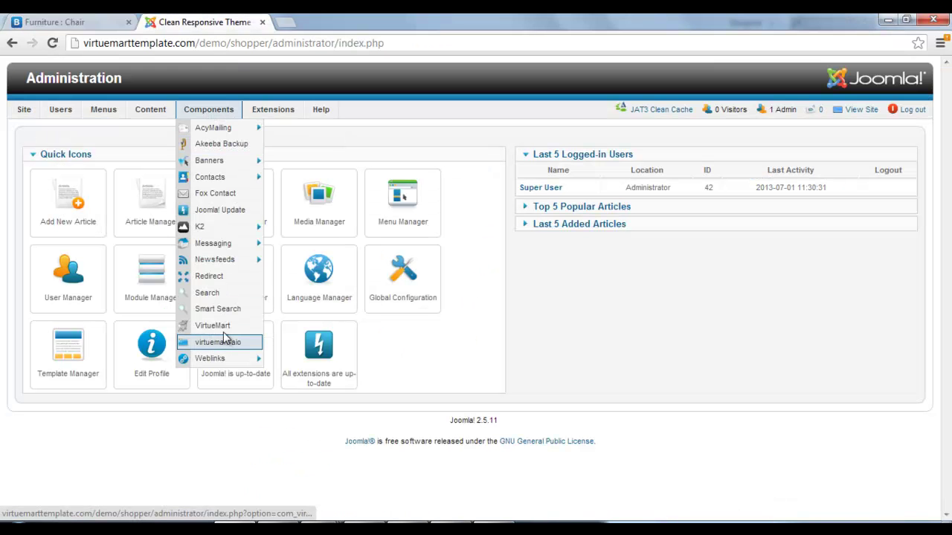
left_click(226, 328)
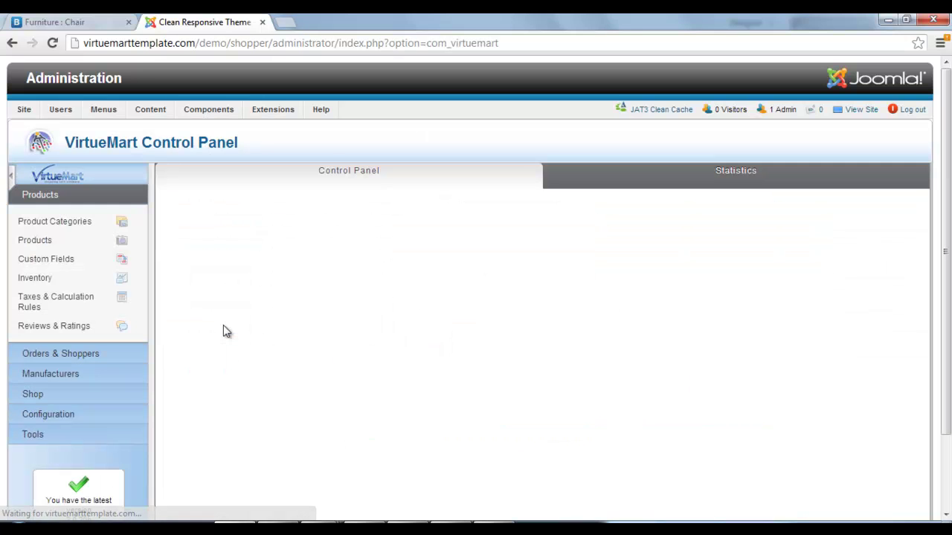
left_click(45, 264)
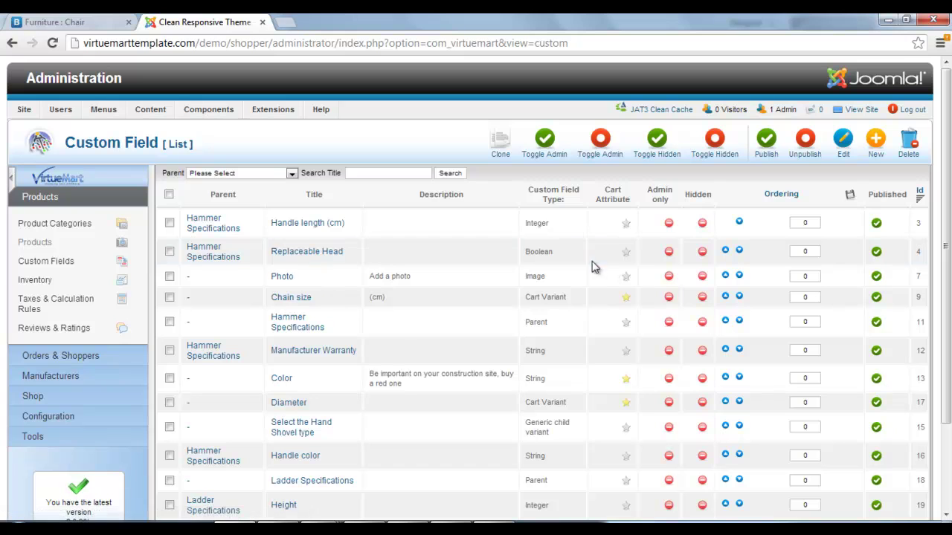
- Create a String custom field titled 'Sofa Colors' with Cart Attribute set to Yes, and save it
left_click(877, 145)
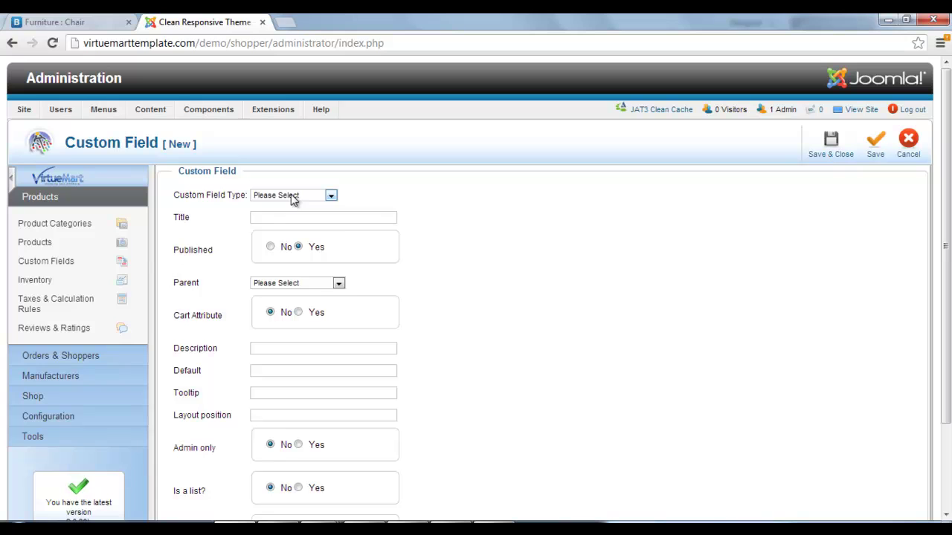
left_click(293, 198)
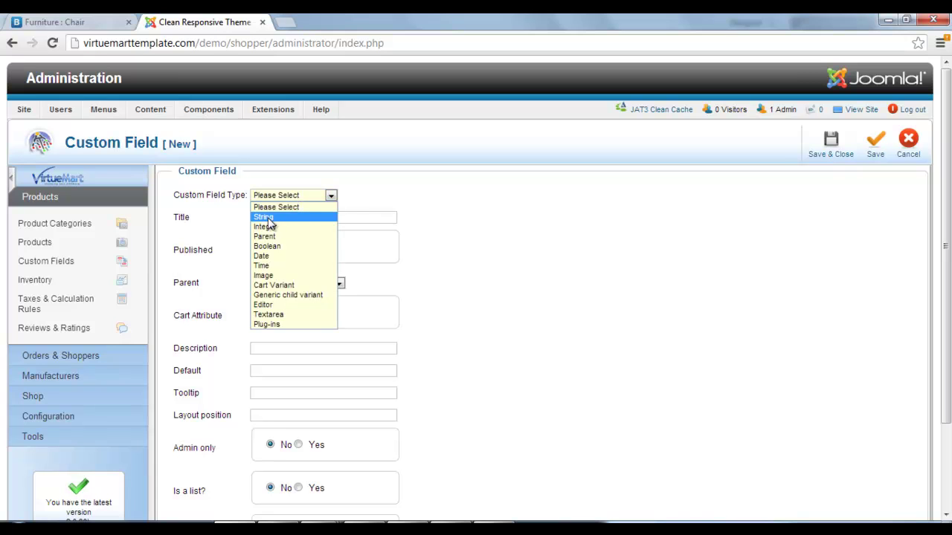
left_click(283, 218)
type("Sofa Color")
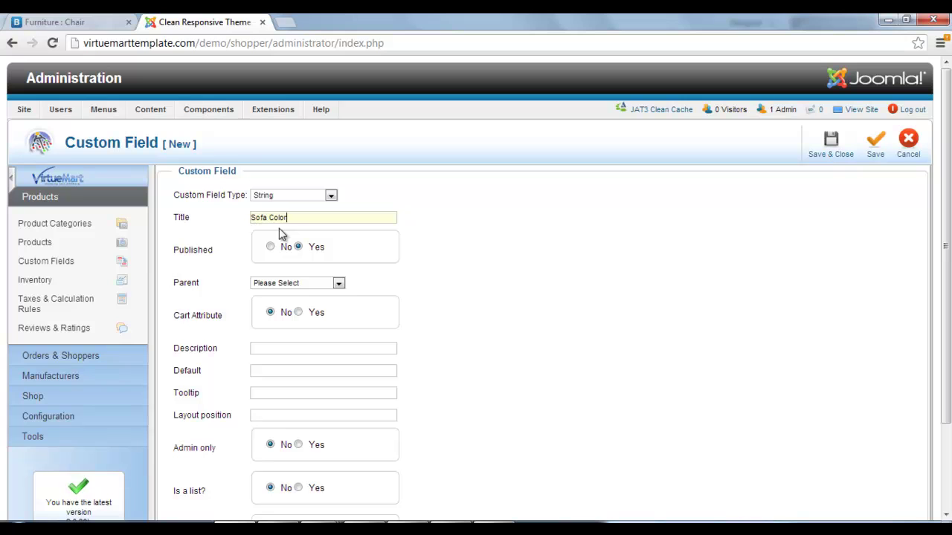
type("s")
left_click(566, 237)
scroll(369, 300, "down", 1)
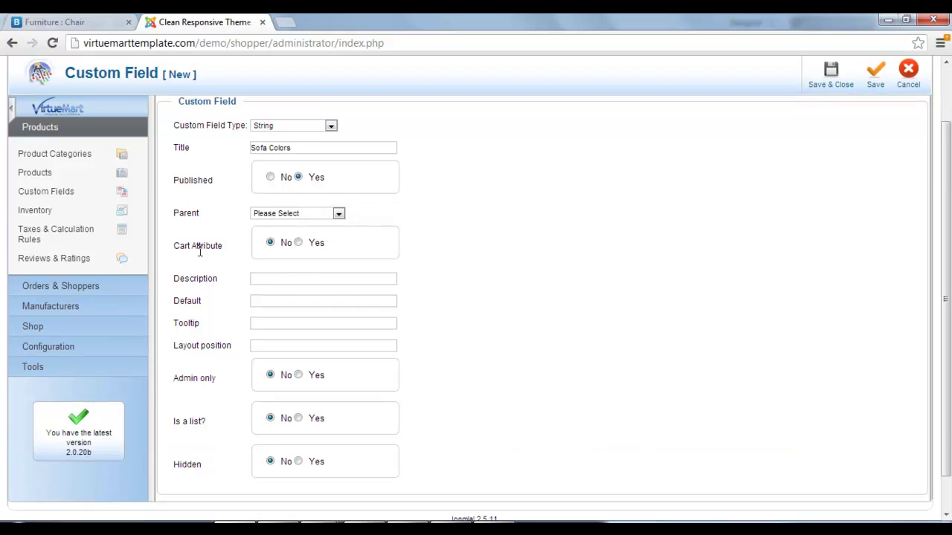
left_click(299, 243)
left_click(832, 76)
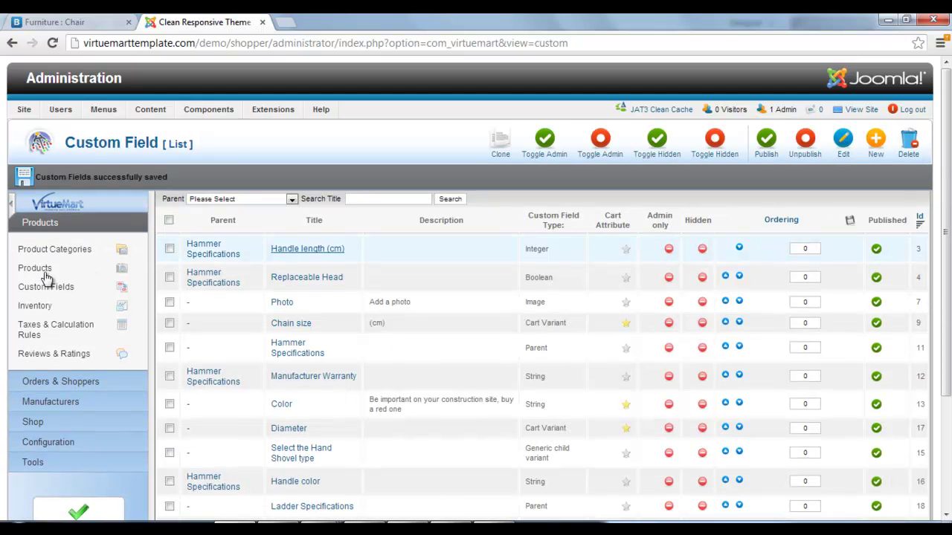
- Go to the Products list and open Chair (H02) for editing
left_click(35, 271)
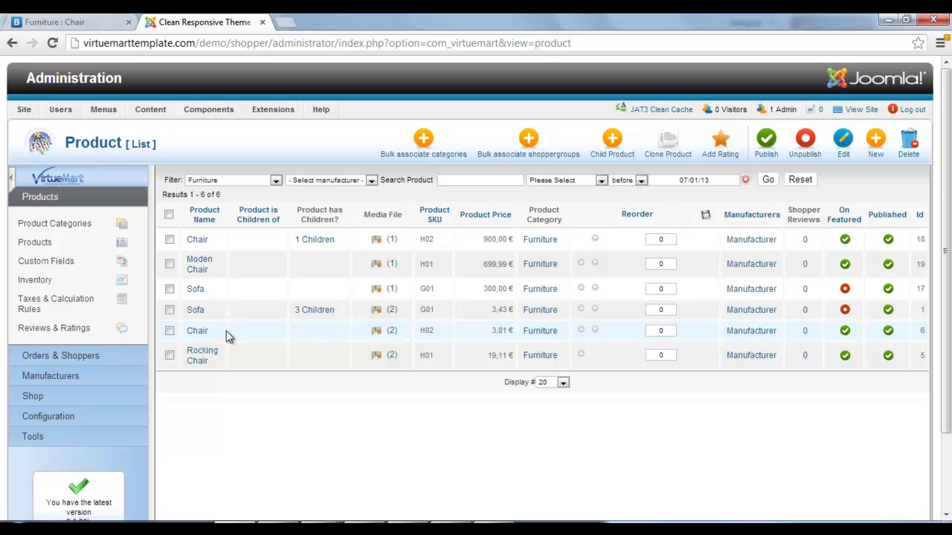
left_click(196, 240)
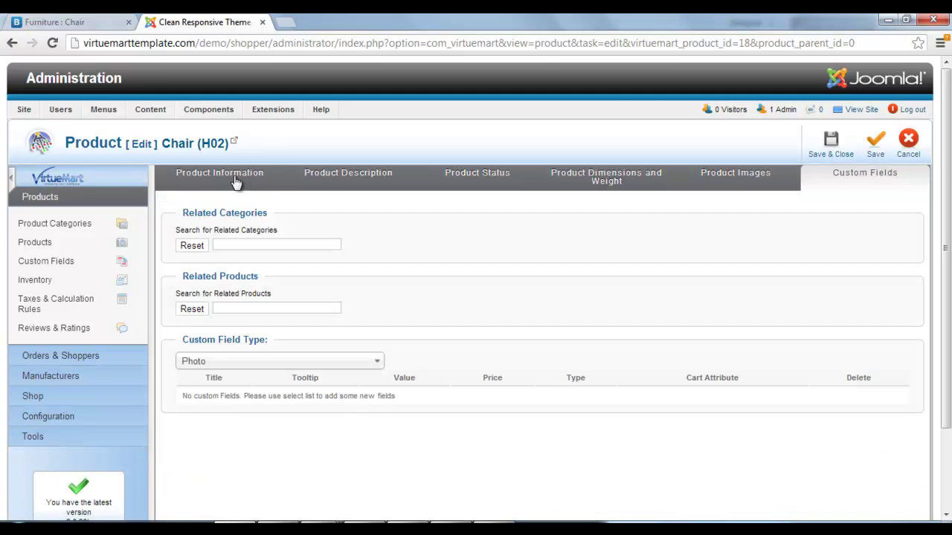
- Add the Sofa Colors custom field to the Chair product
left_click(216, 189)
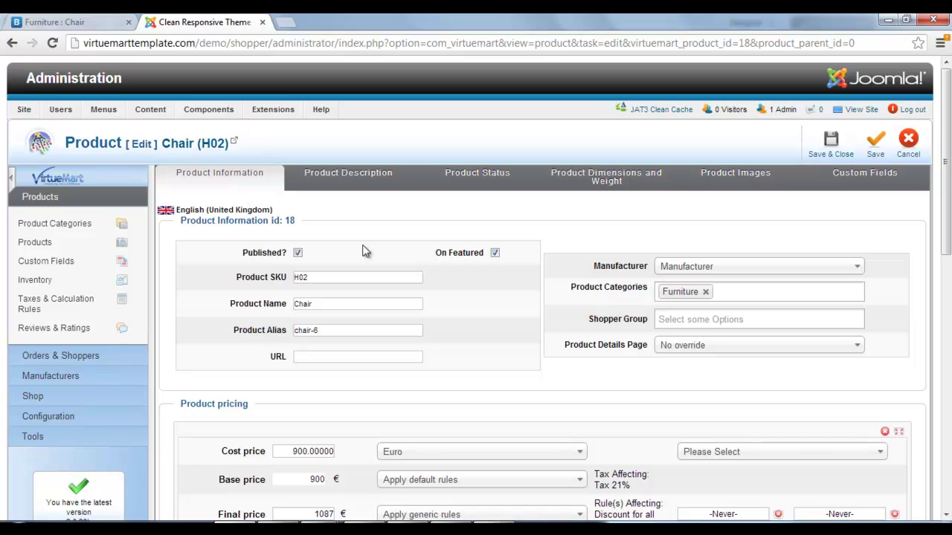
left_click(882, 176)
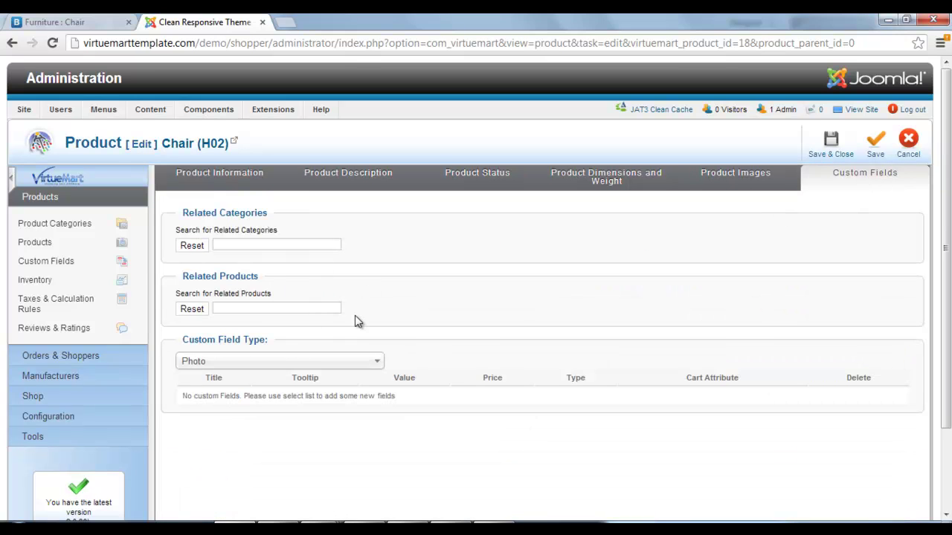
scroll(355, 315, "down", 1)
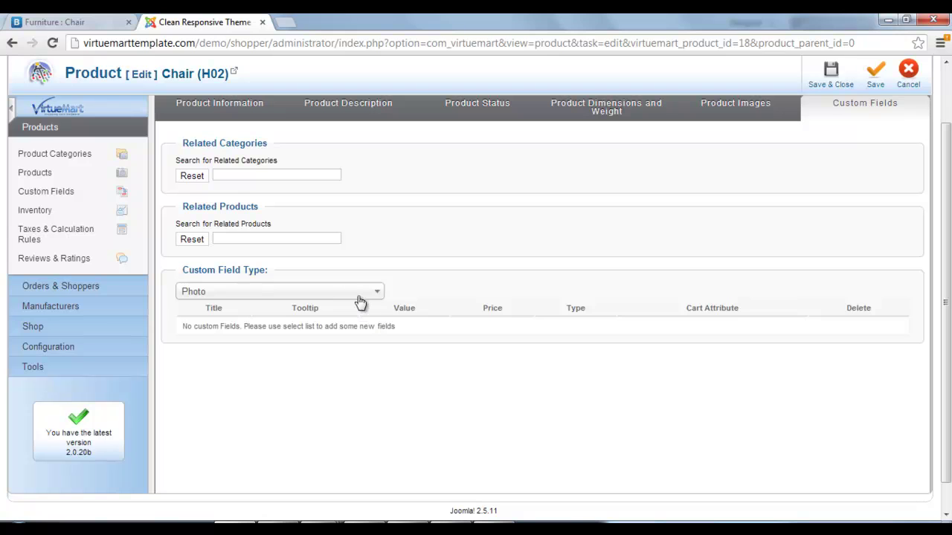
left_click(337, 296)
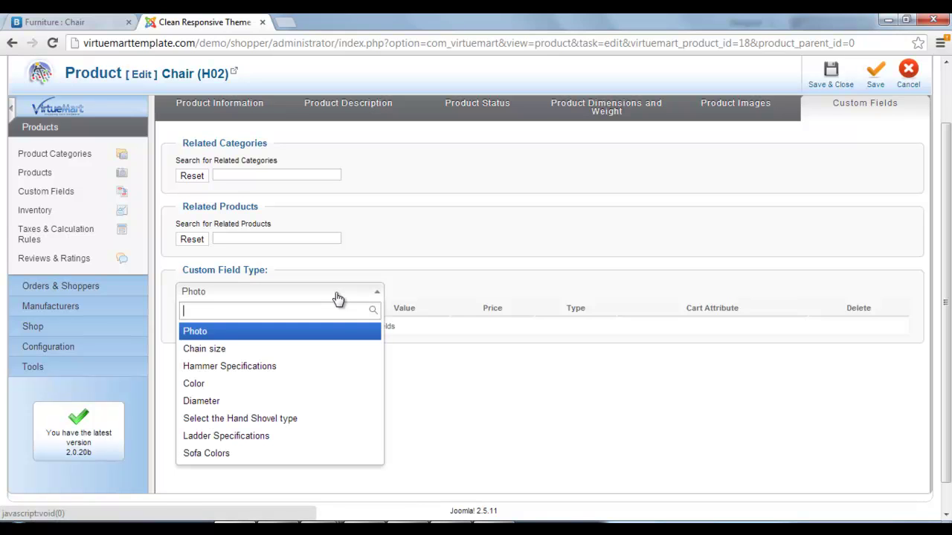
left_click(231, 453)
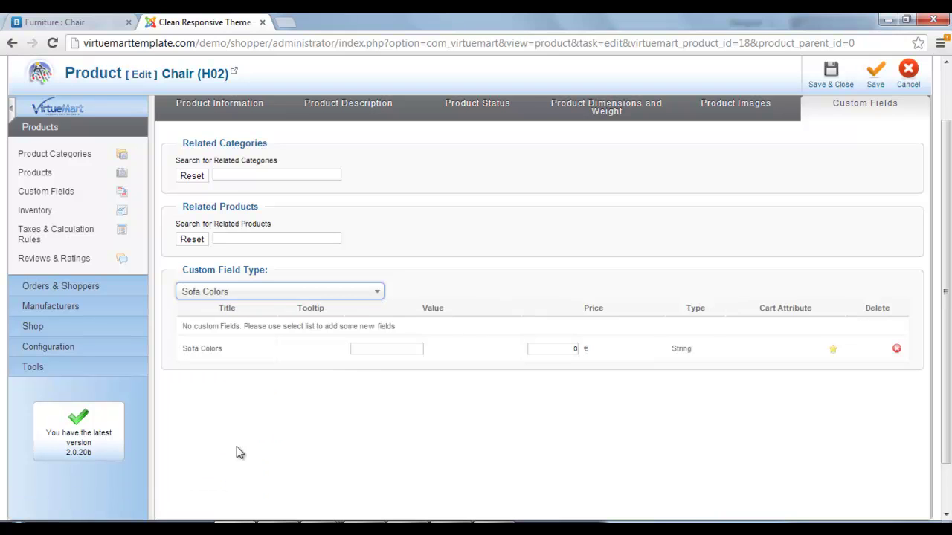
- Give the Sofa Colors entry the value Red with a price of 10, checking the shop tab
left_click(374, 350)
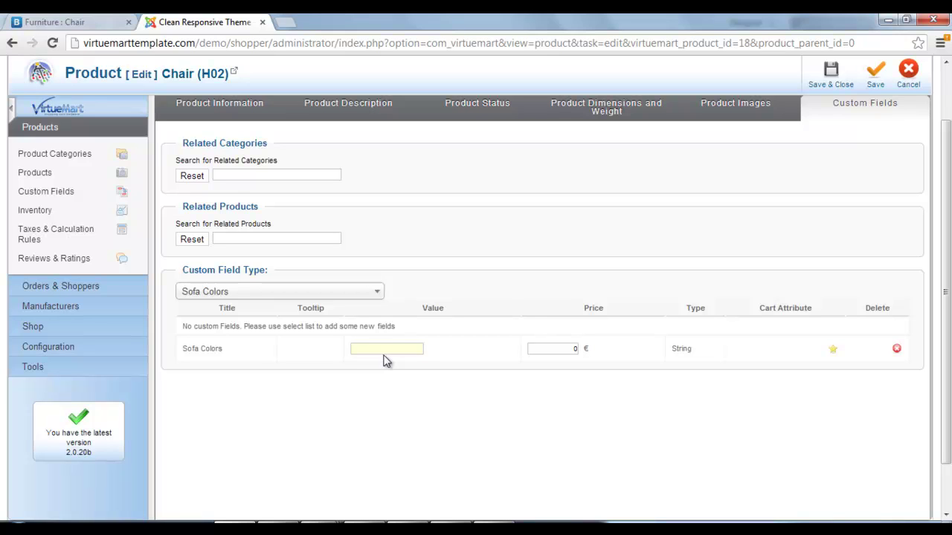
type("Red")
left_click(578, 351)
double_click(573, 347)
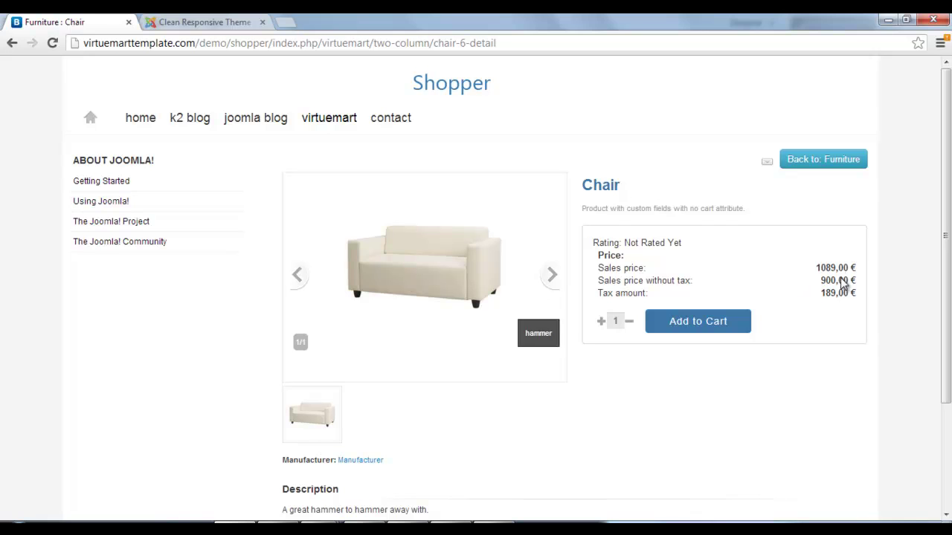
left_click(175, 22)
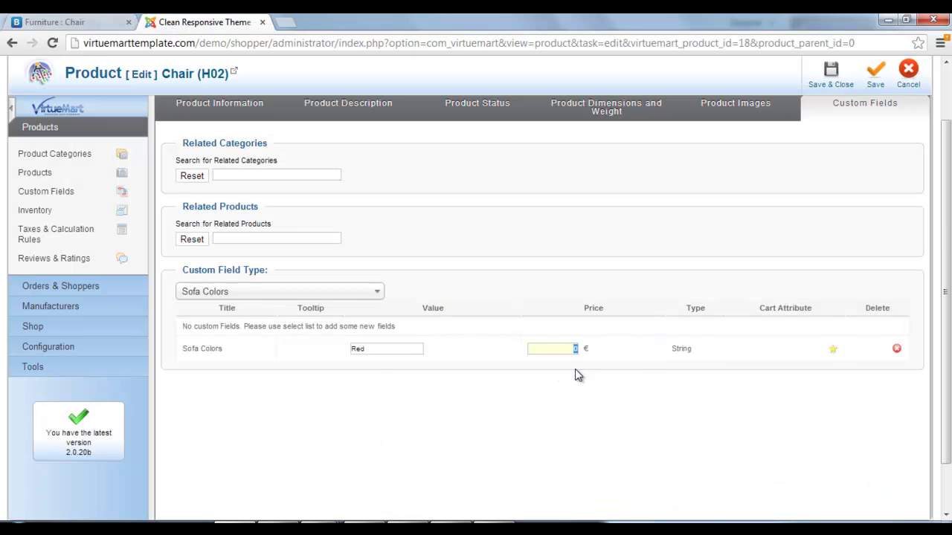
type("10")
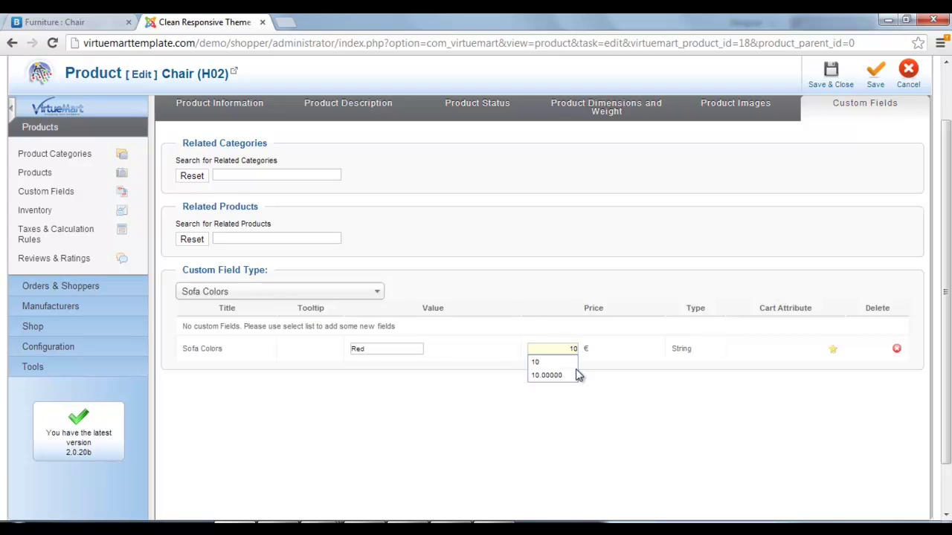
left_click(652, 438)
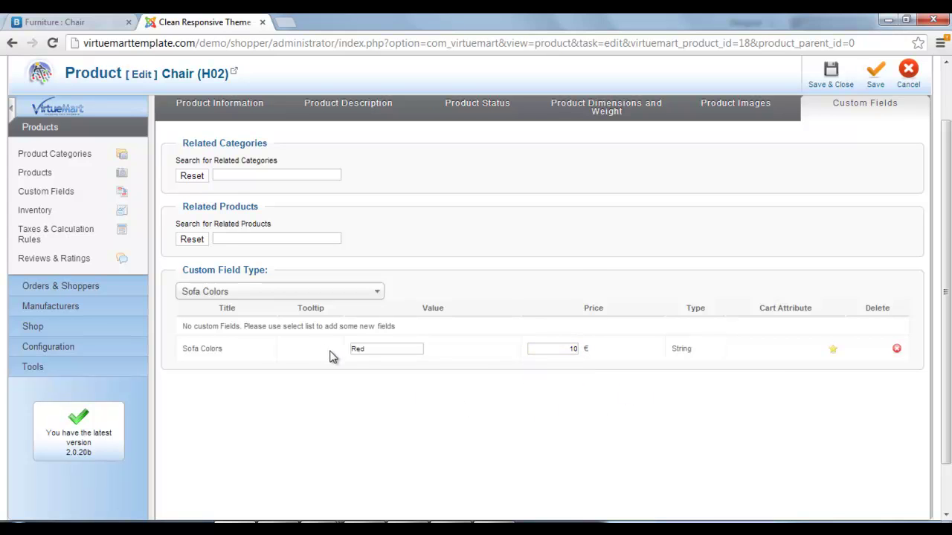
left_click(37, 22)
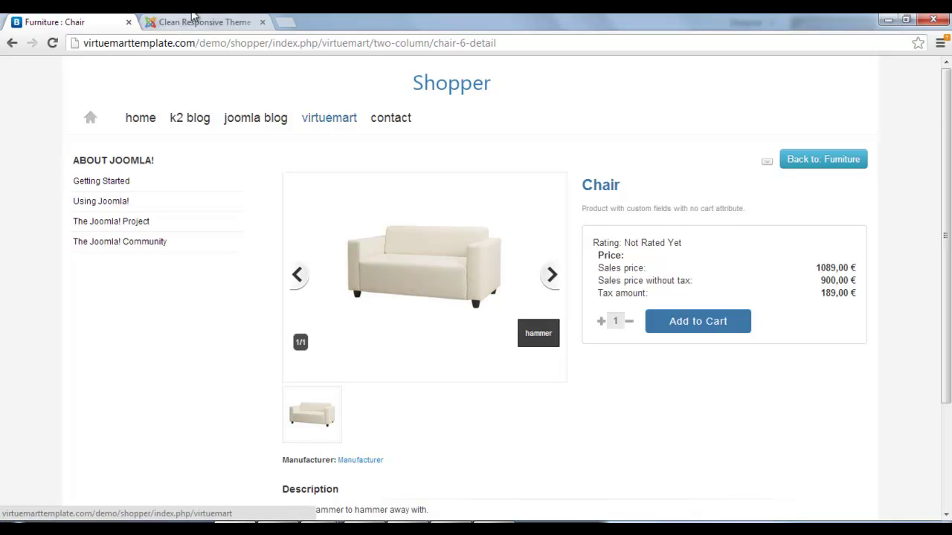
left_click(193, 21)
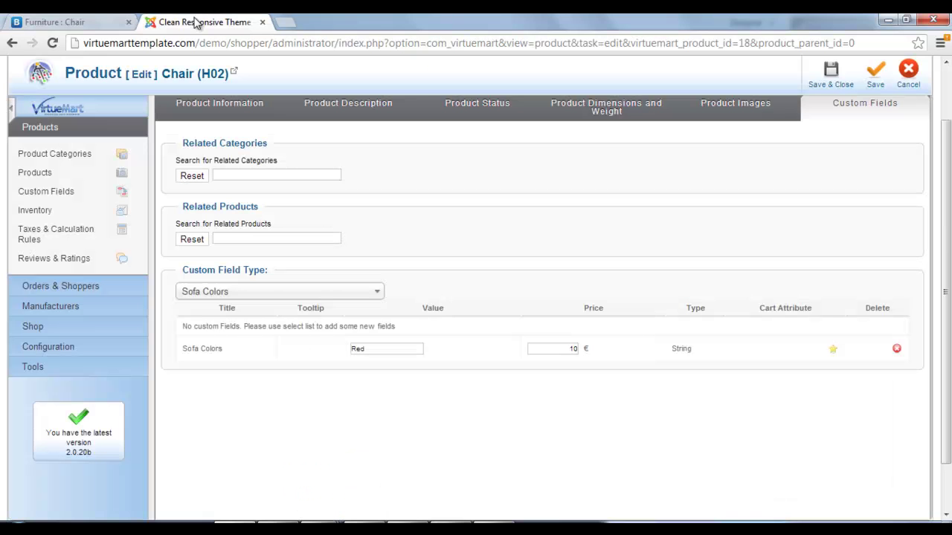
- Save the Chair and reload its shop page to show Sofa Colors Red +12,10 €
left_click(876, 80)
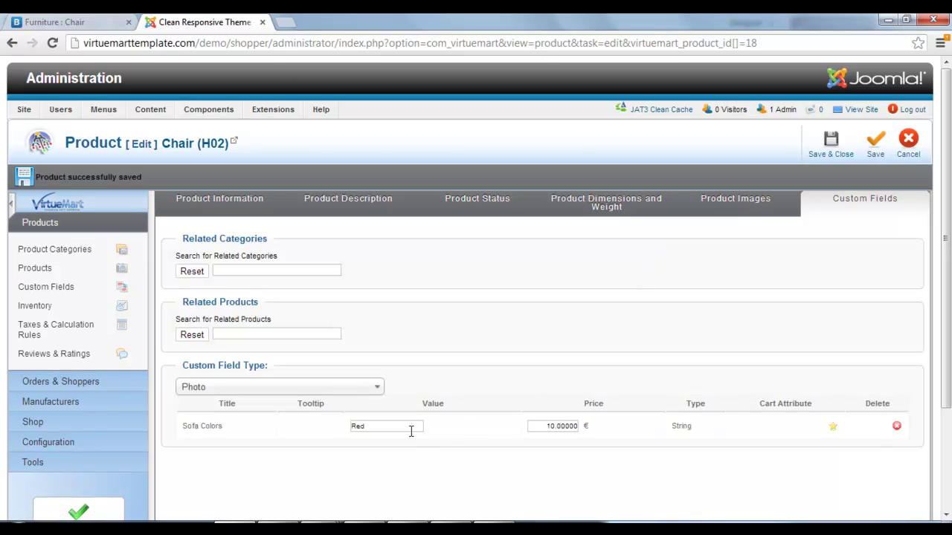
left_click(64, 23)
left_click(52, 44)
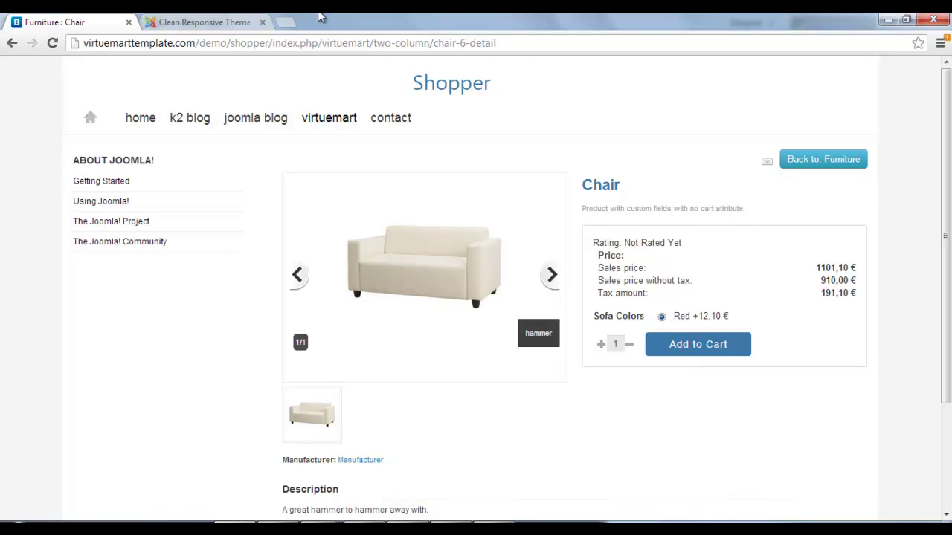
- Back in the Chair editor, add a second Sofa Colors custom field entry
left_click(212, 22)
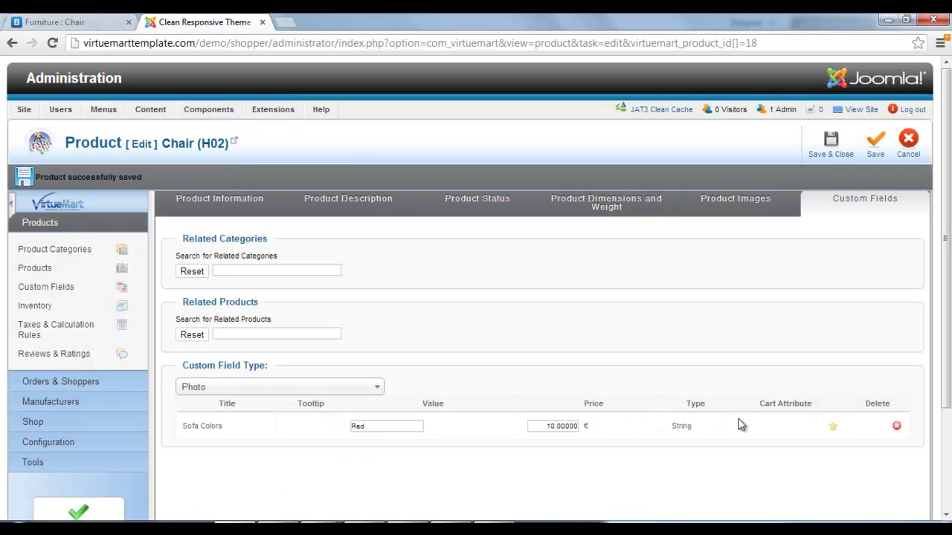
left_click(258, 388)
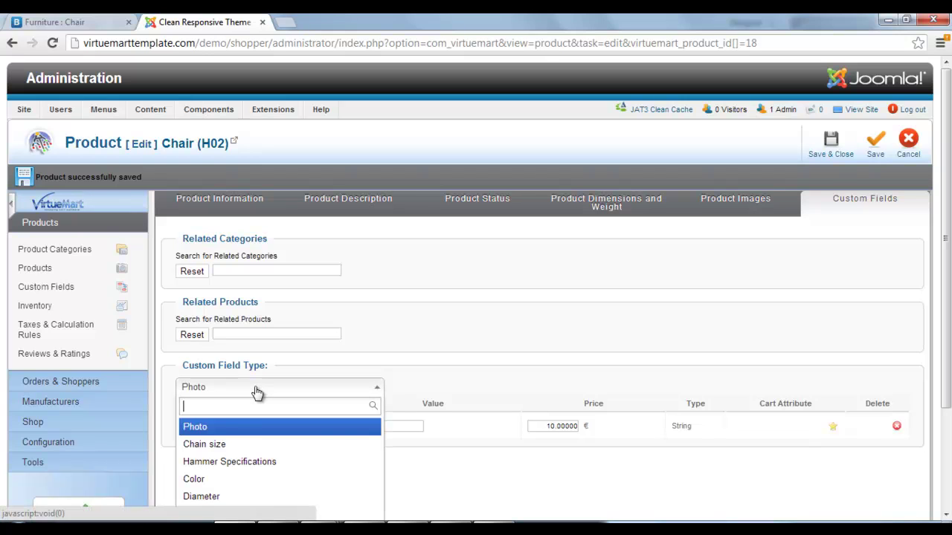
scroll(264, 435, "down", 3)
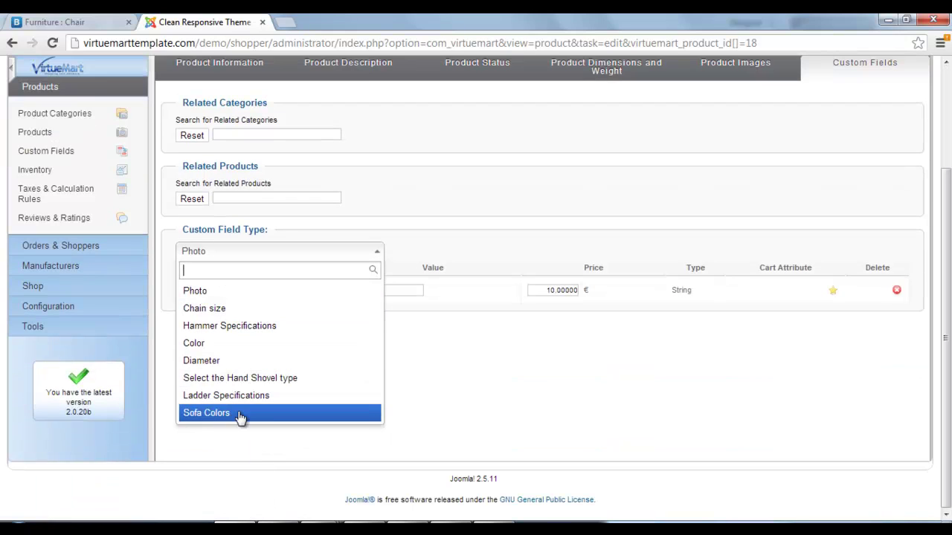
left_click(239, 413)
type("Y")
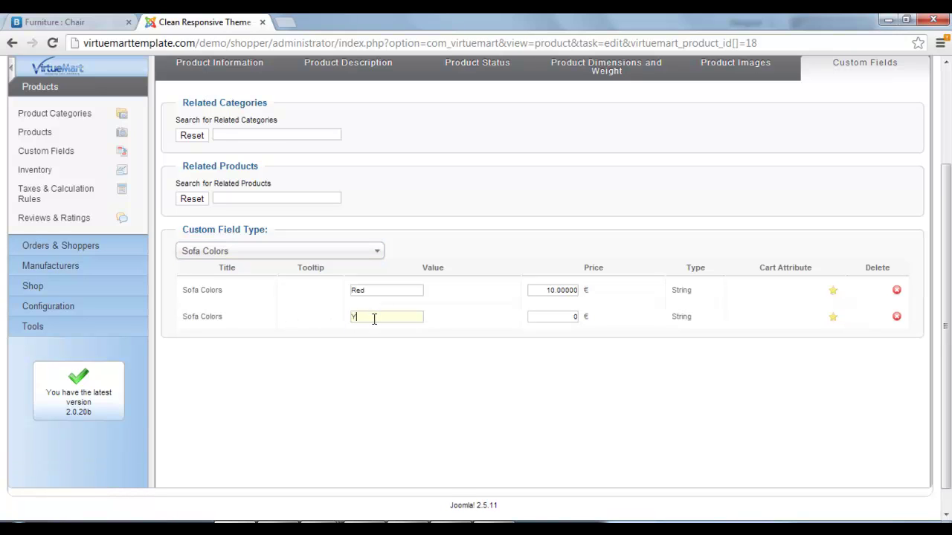
- Set the new entry's value to Yellow with a price of 15, then return to the shop page
type("ellow")
left_click(566, 317)
type("1")
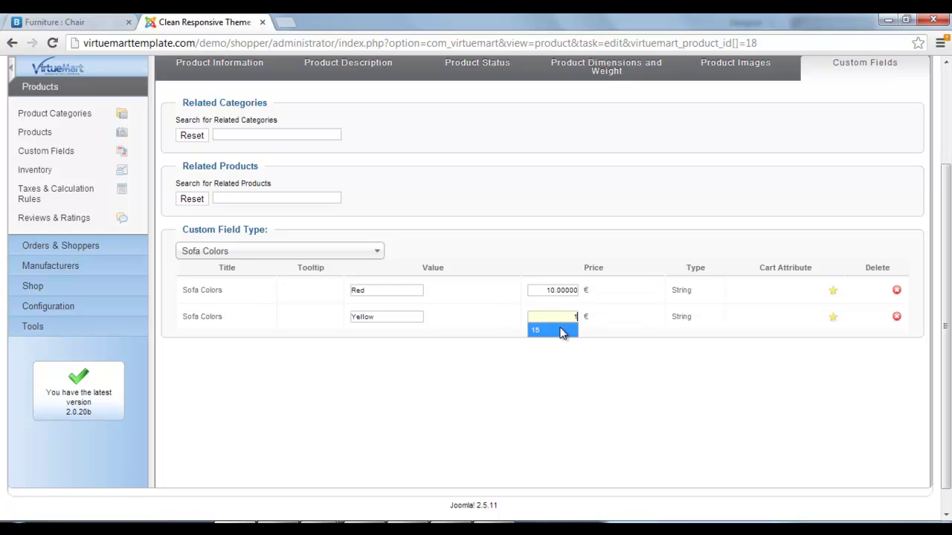
left_click(562, 330)
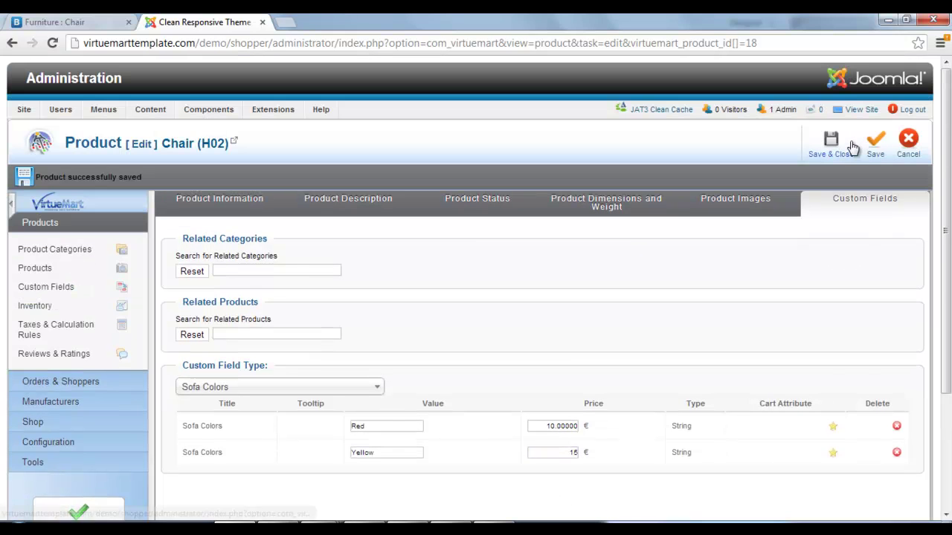
left_click(48, 20)
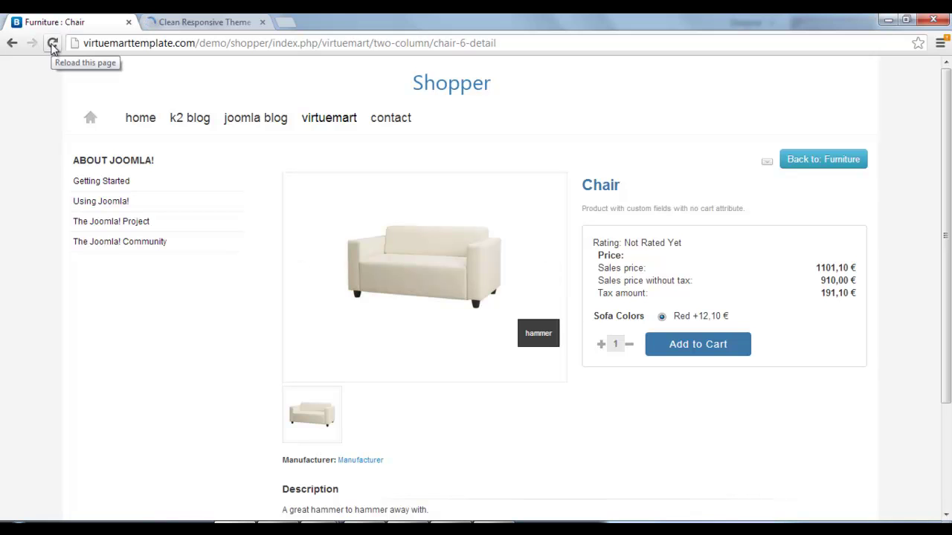
- Reload the Chair page and try the Yellow and Red Sofa Colors choices
left_click(53, 43)
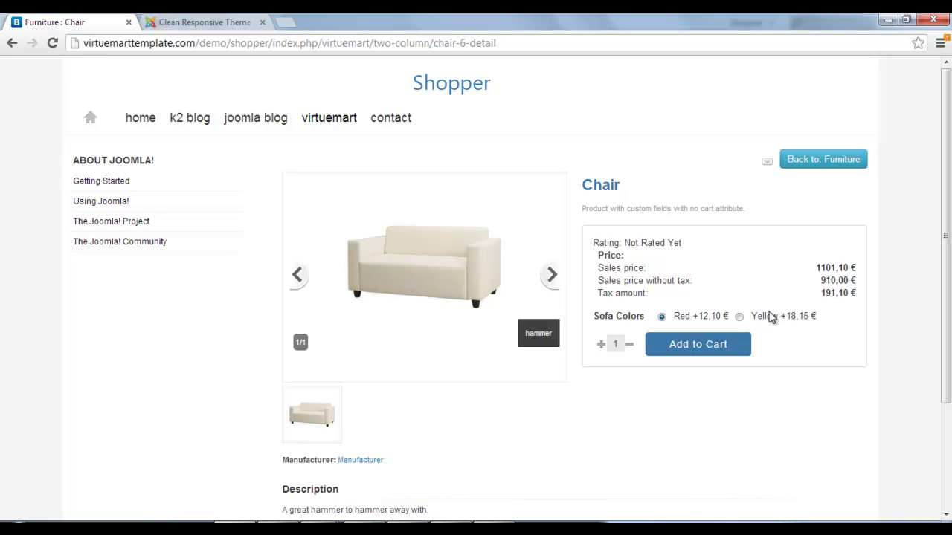
left_click(739, 318)
left_click(661, 318)
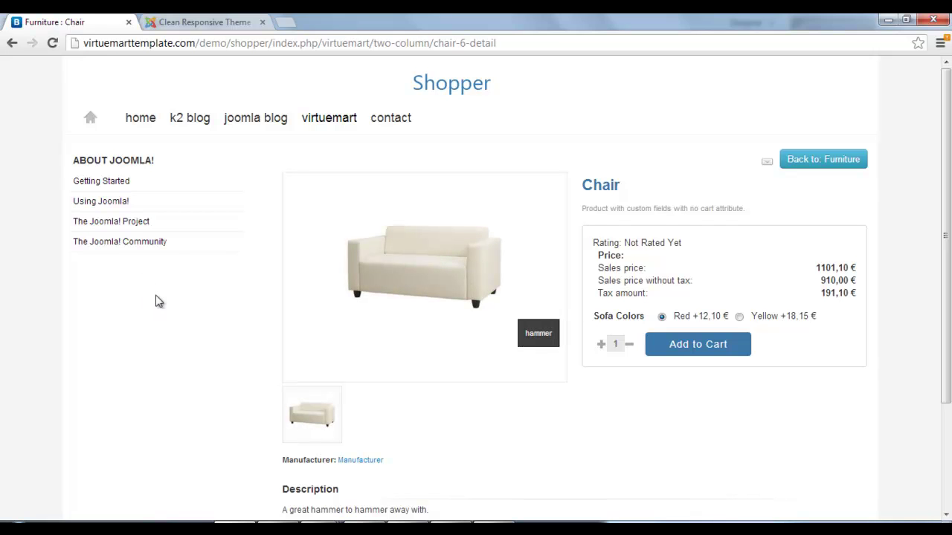
- Remove the page path from the address bar to load the virtuemarttemplate.com home page
left_click_drag(196, 42, 527, 46)
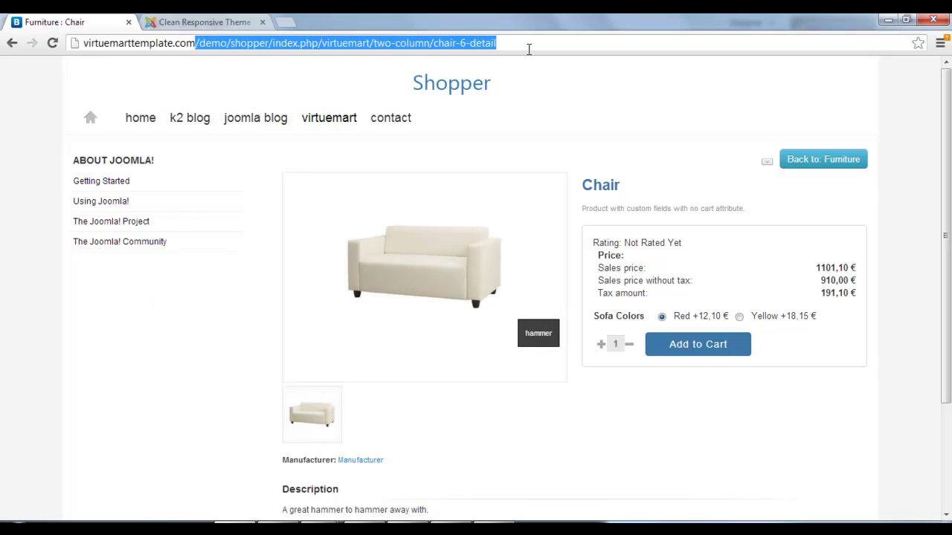
key("BackSpace")
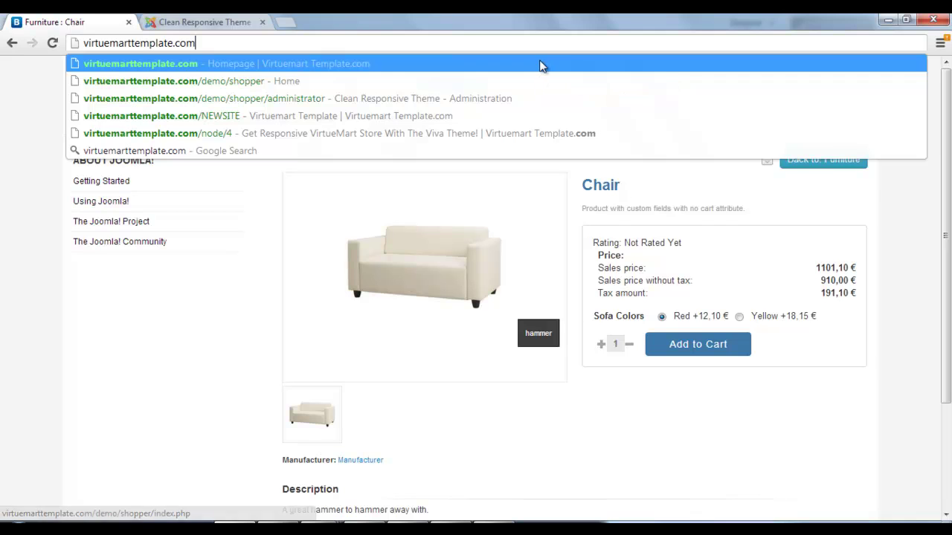
key("Return")
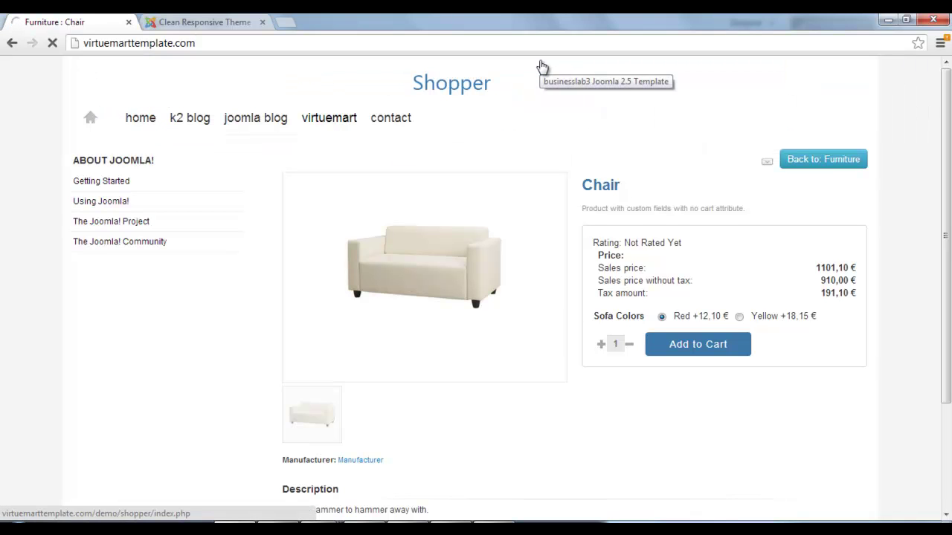